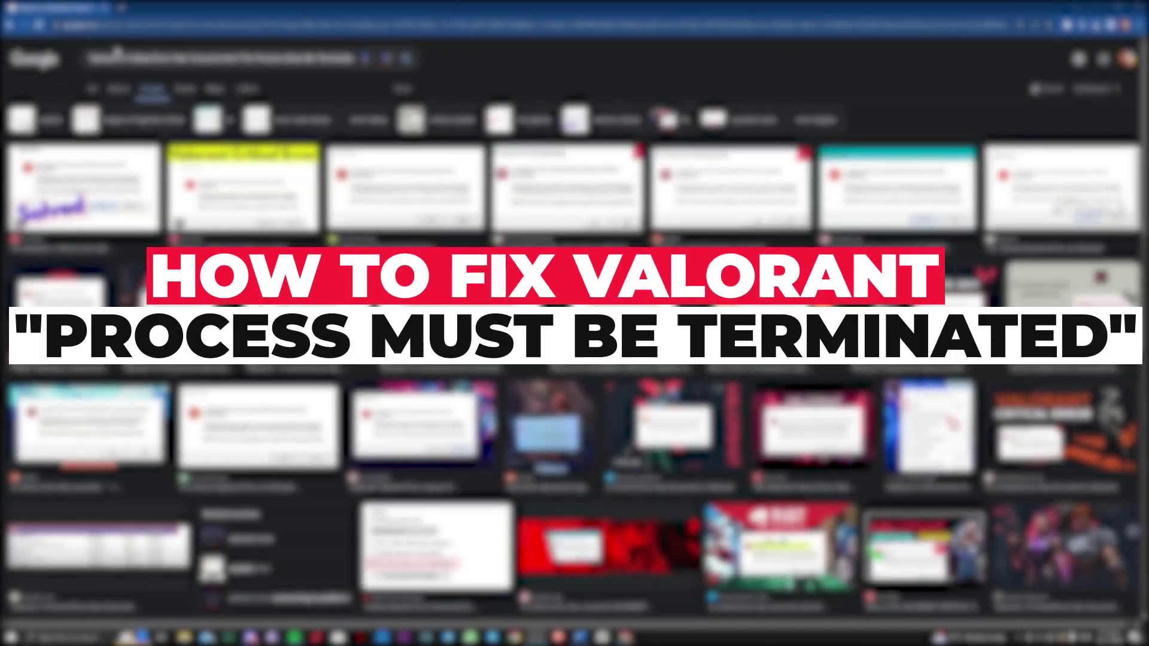
Open the preview of the 'Valorant Critical Error' YouTube thumbnail in the image results
click(192, 223)
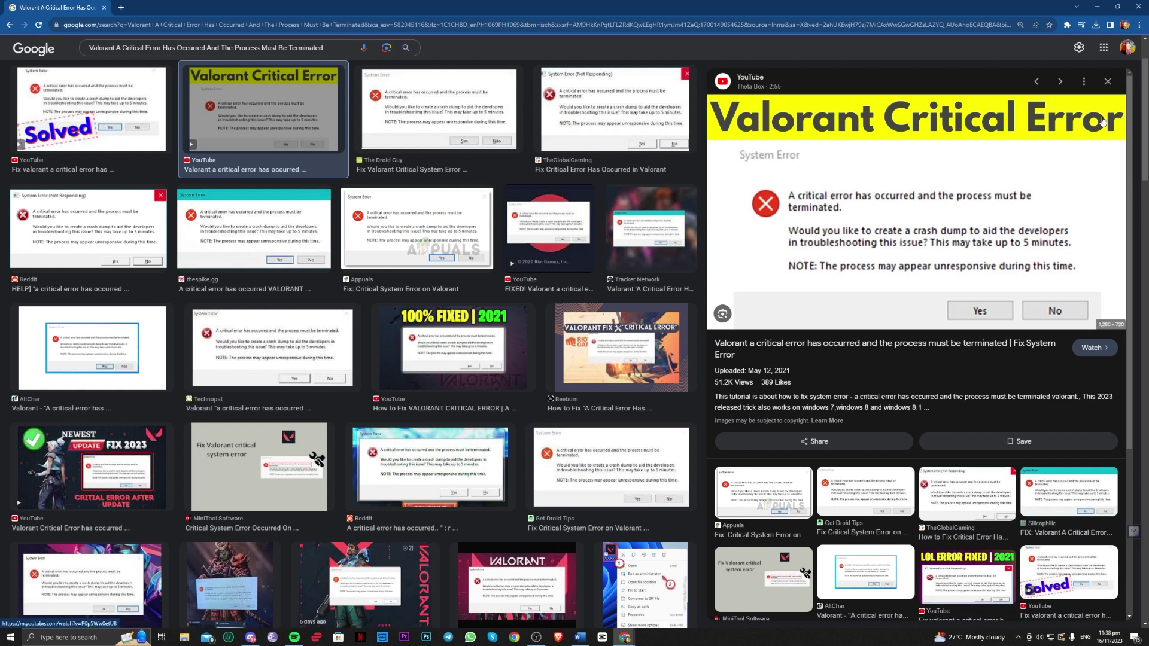
Switch the Valorant critical-error search from Images to the All web results
drag(1145, 102, 1145, 80)
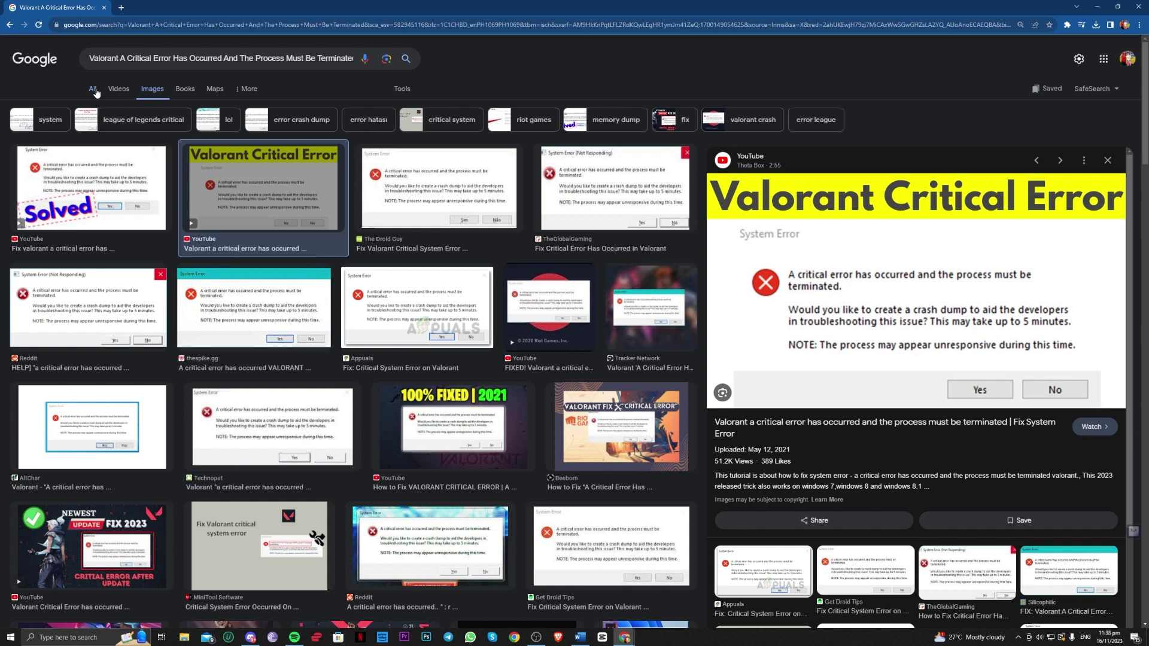
click(92, 88)
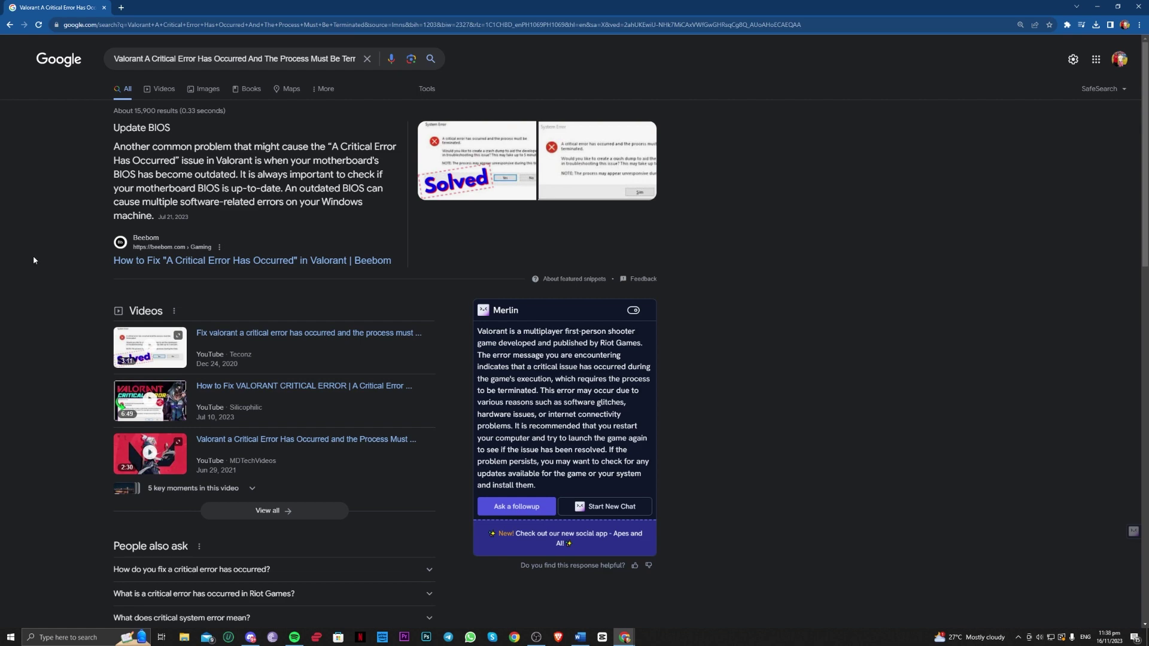
scroll(38, 335, down, 3)
scroll(48, 331, up, 3)
Open Add or remove programs settings from a Windows search
click(76, 637)
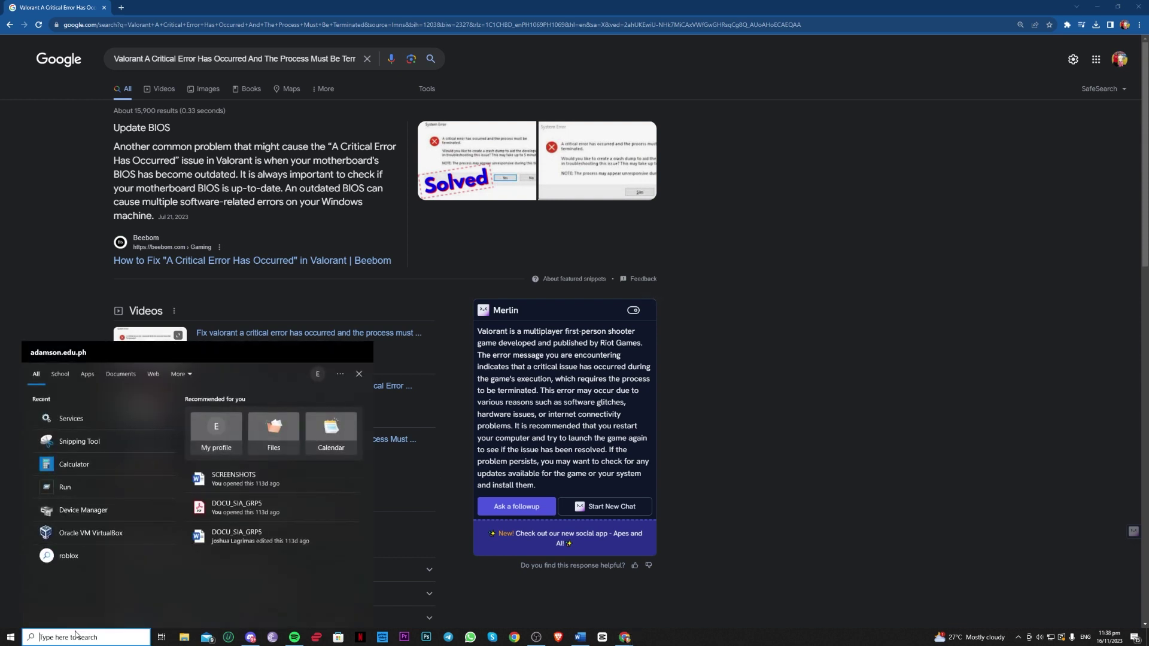
text(unis)
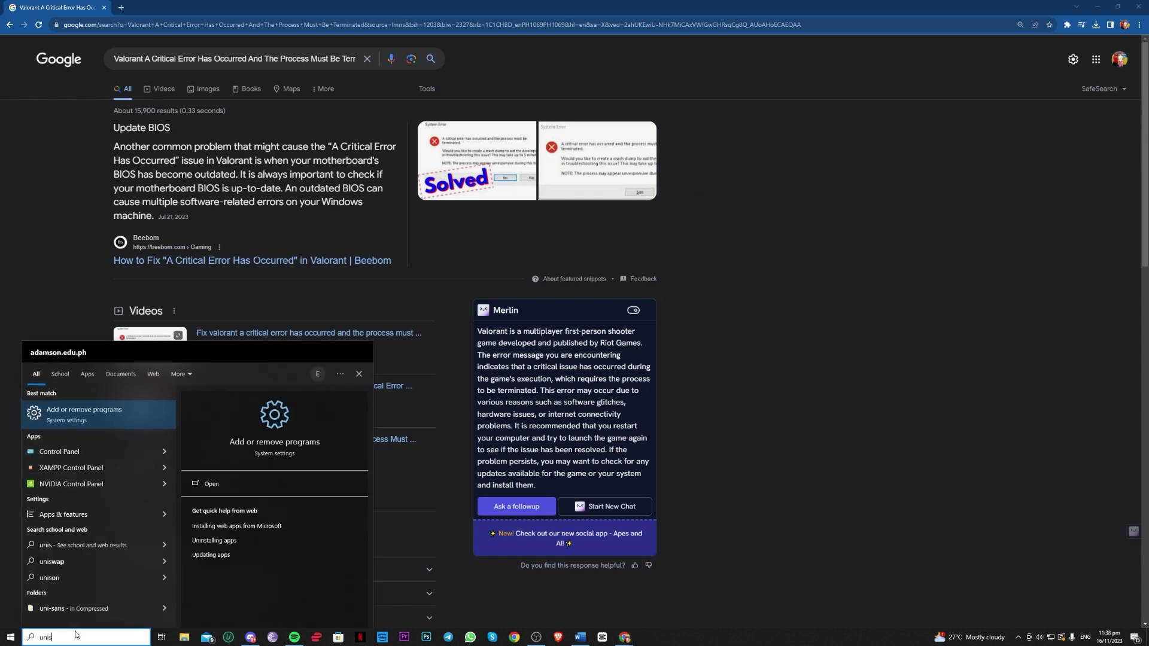
click(103, 422)
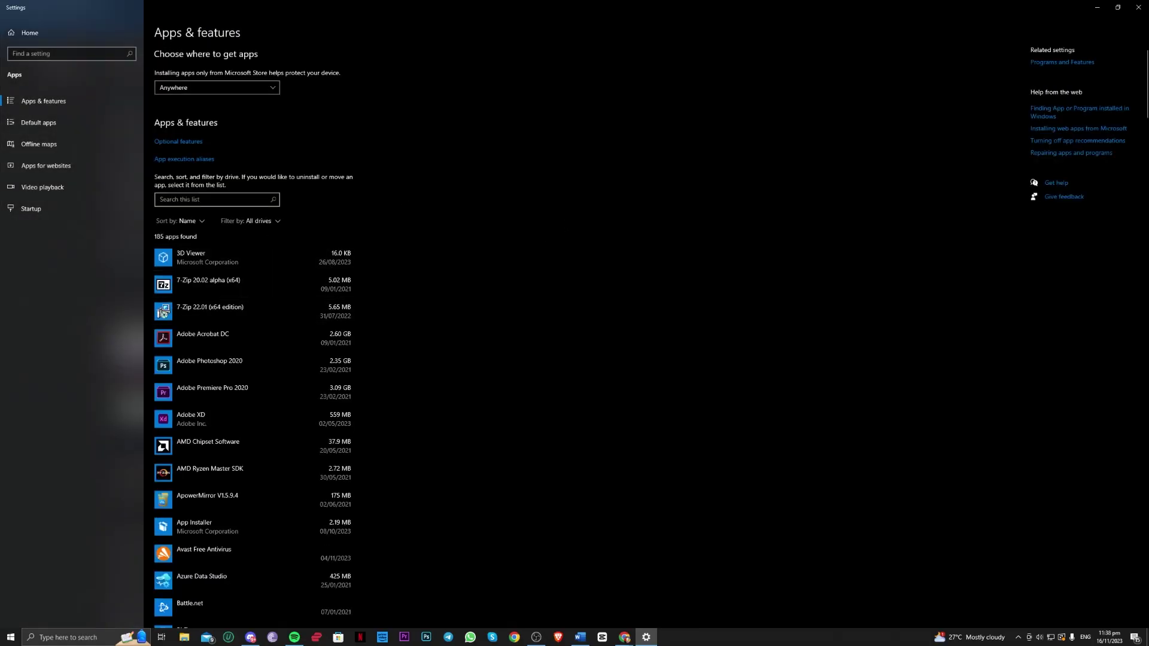
Filter installed apps by 'riot' and select Riot Vanguard to show its options
click(234, 201)
text(riot)
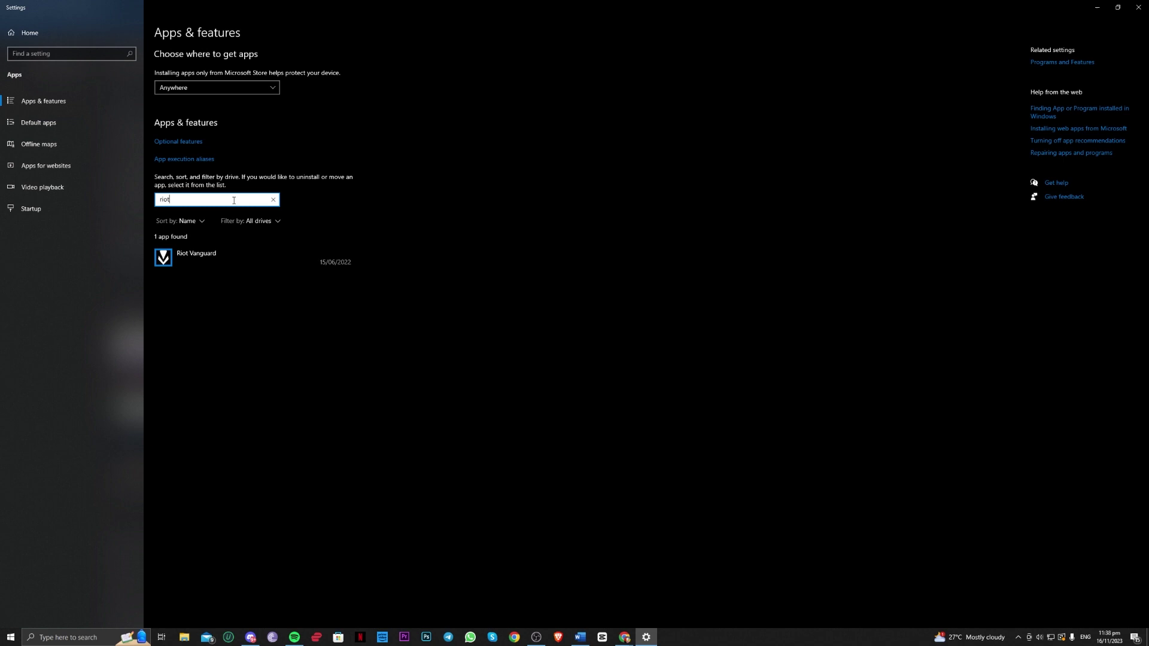
click(288, 251)
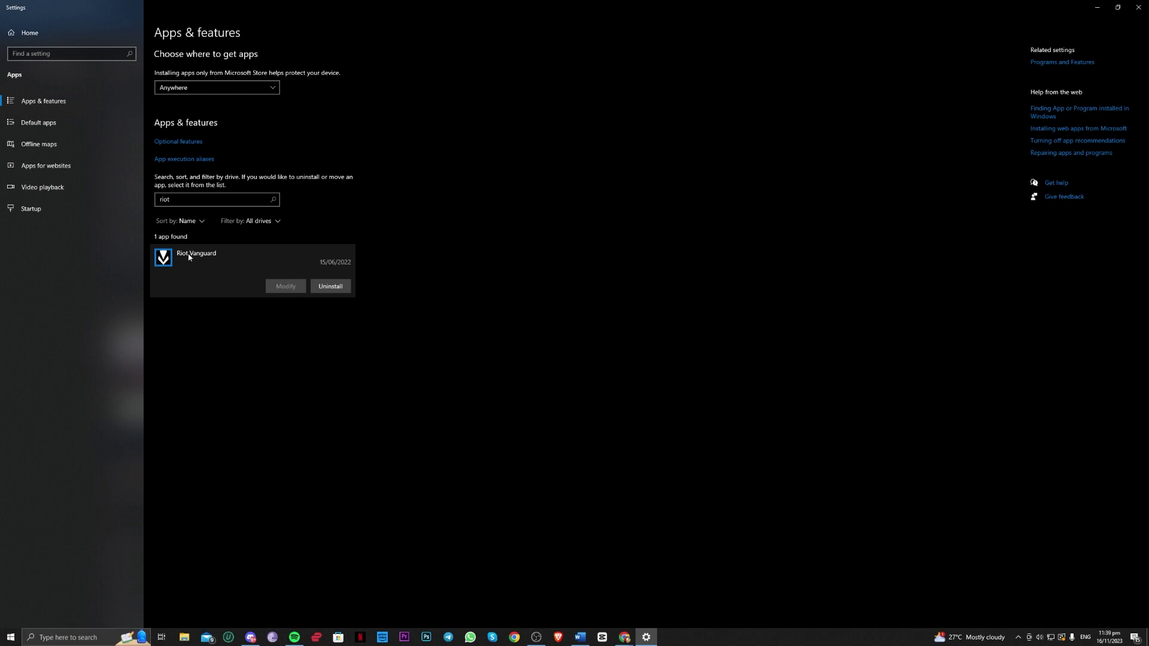
click(64, 638)
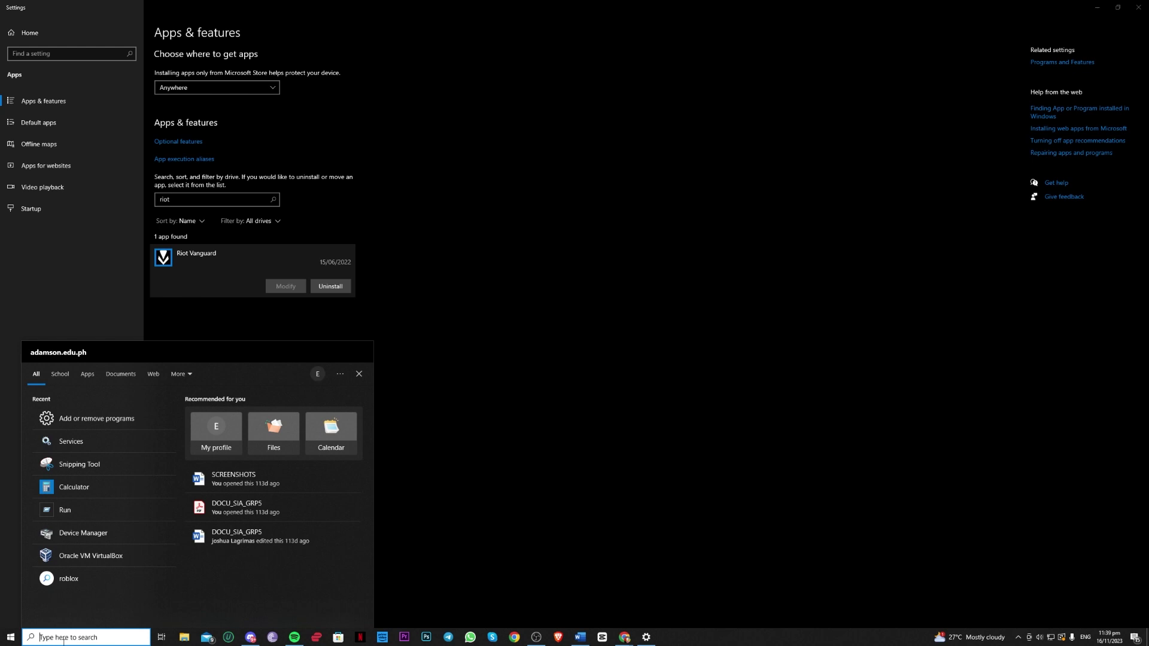
Launch Riot Client from search, then dismiss the IObit notice and close the sign-in window
text(riot)
key(Return)
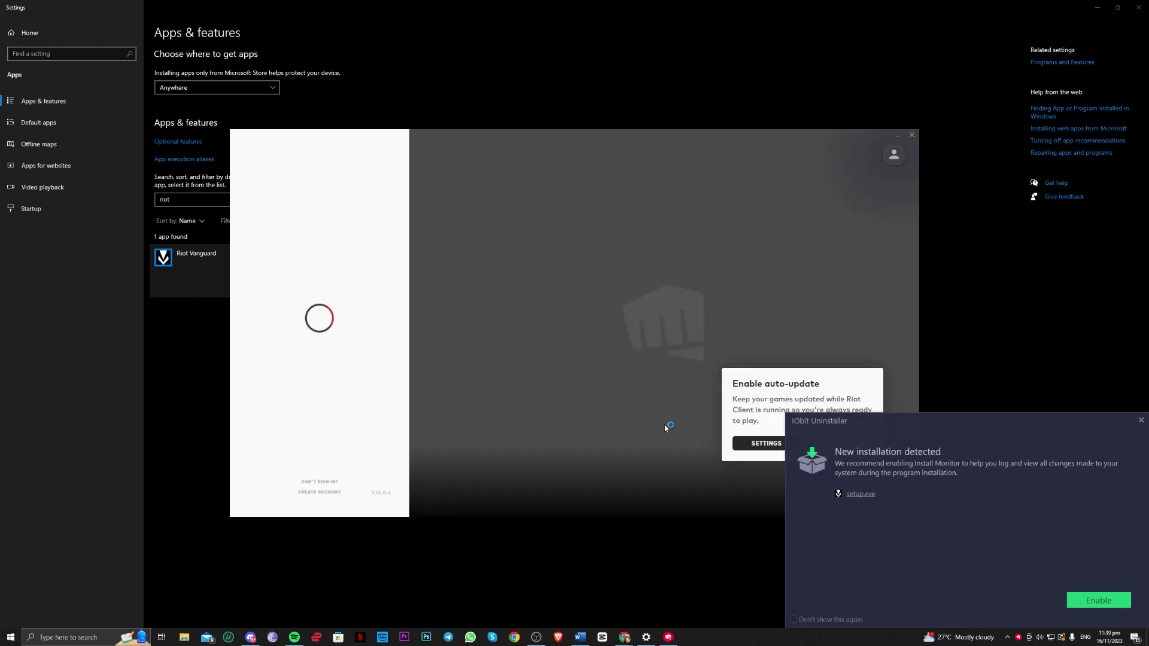
click(1140, 421)
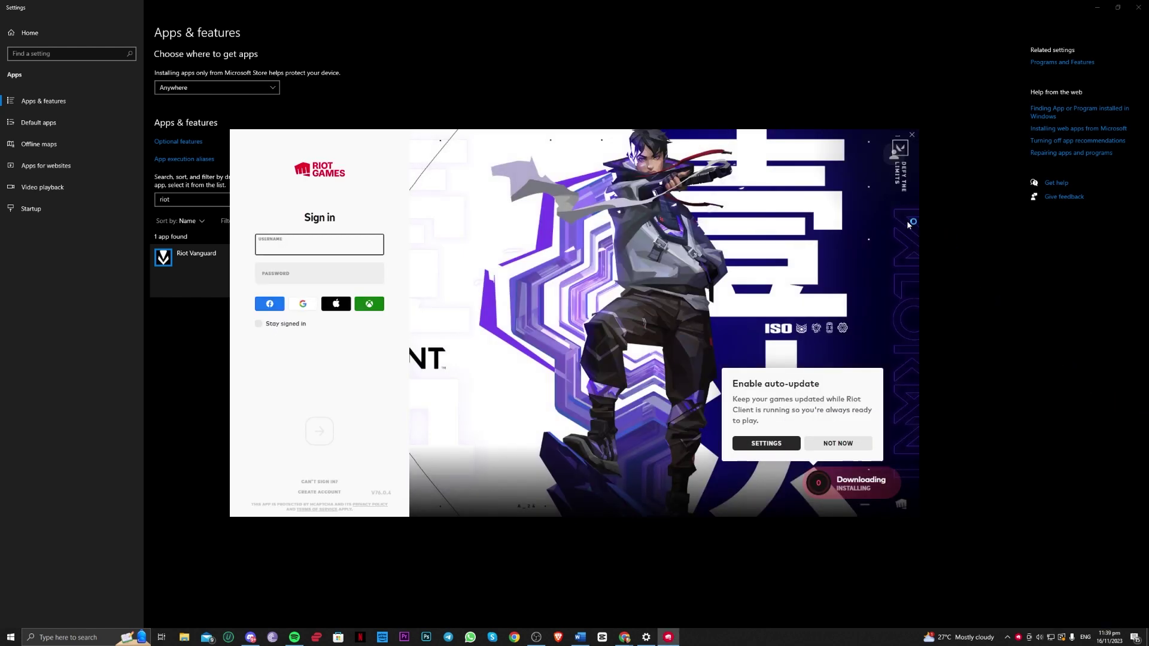
click(911, 135)
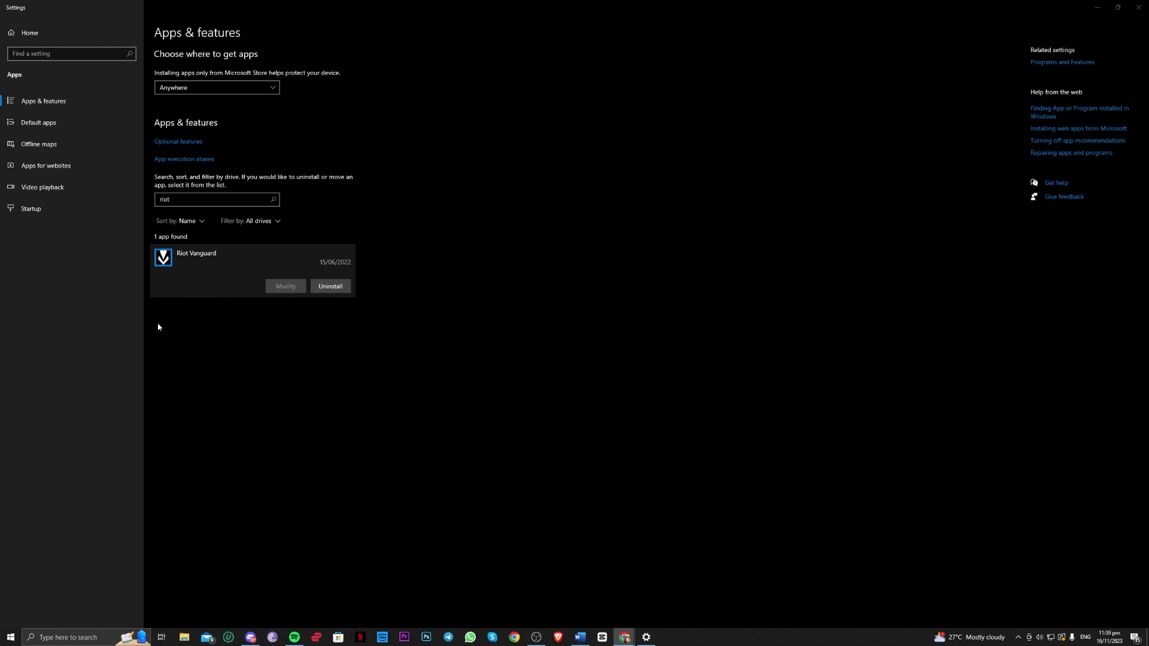
click(68, 637)
Open the Services app and jump to the vgc service in the list
text(ser)
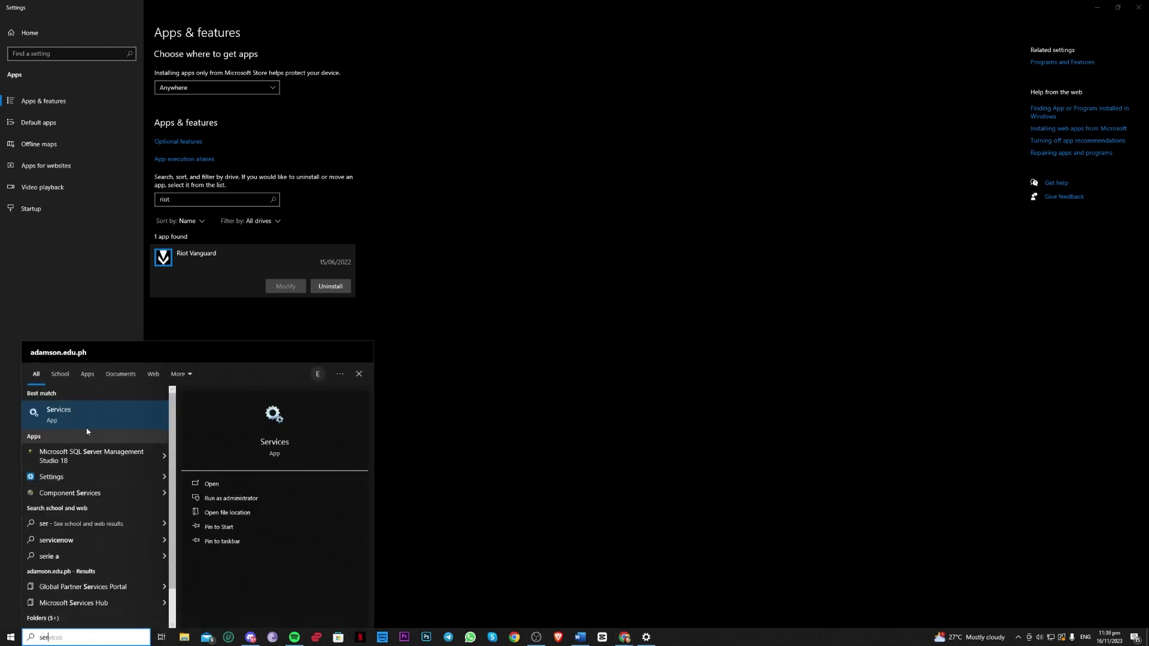
click(85, 408)
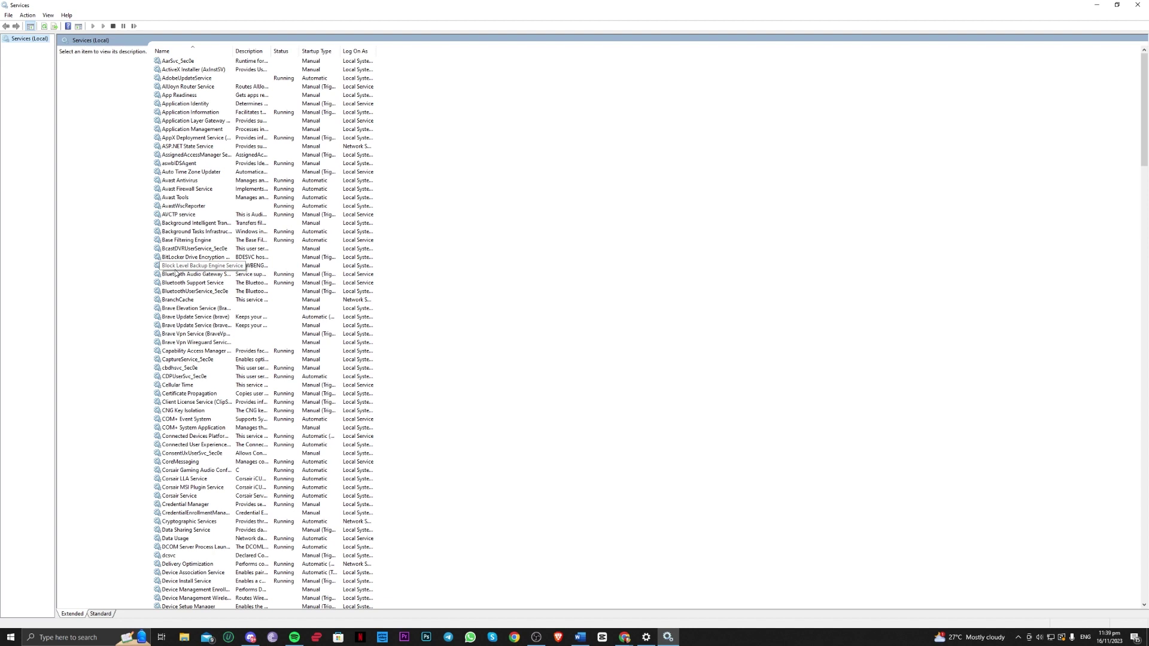
click(169, 173)
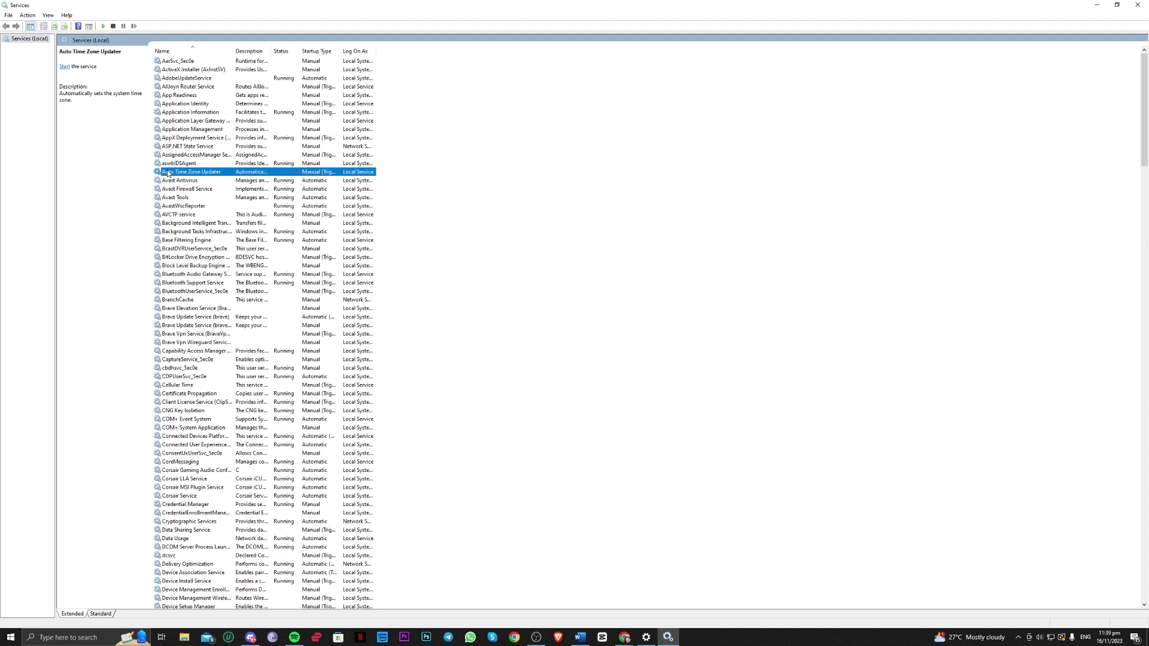
click(189, 156)
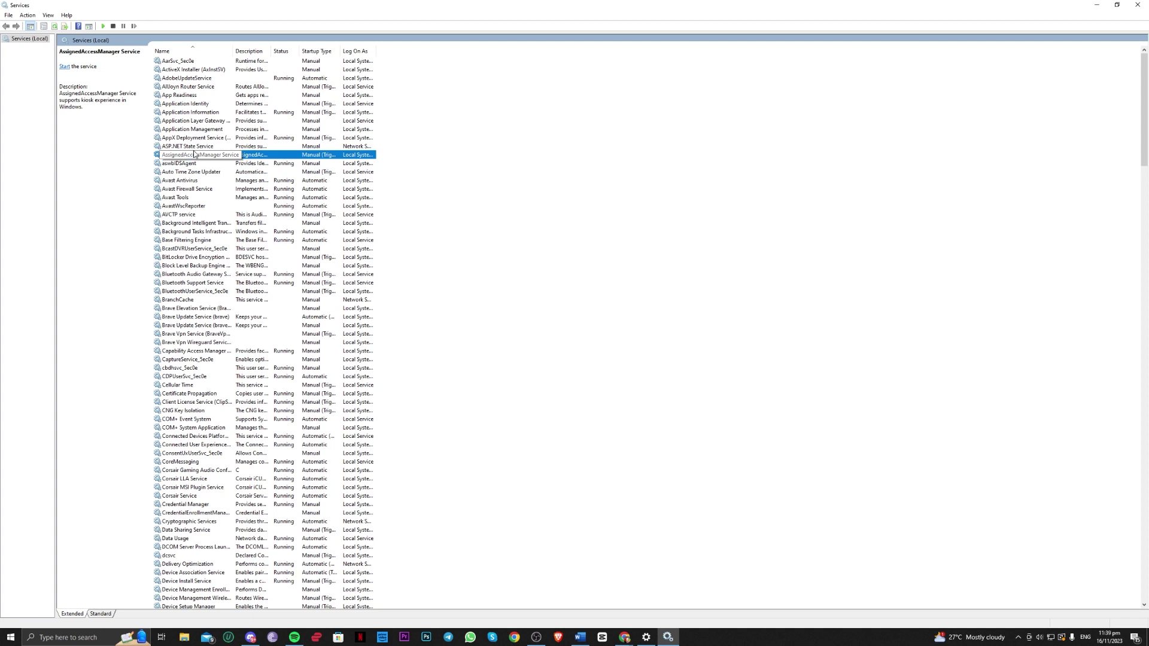
key(v)
Set the vgc service's Startup type to Automatic, confirm, and close Services
right_click(197, 104)
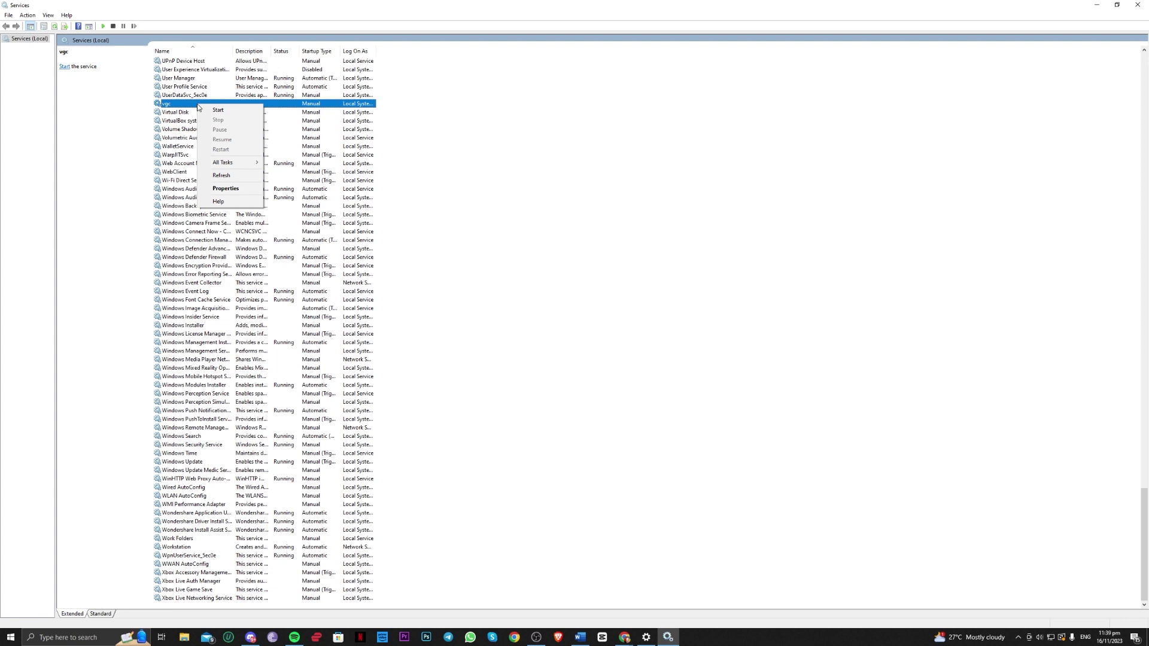
click(228, 189)
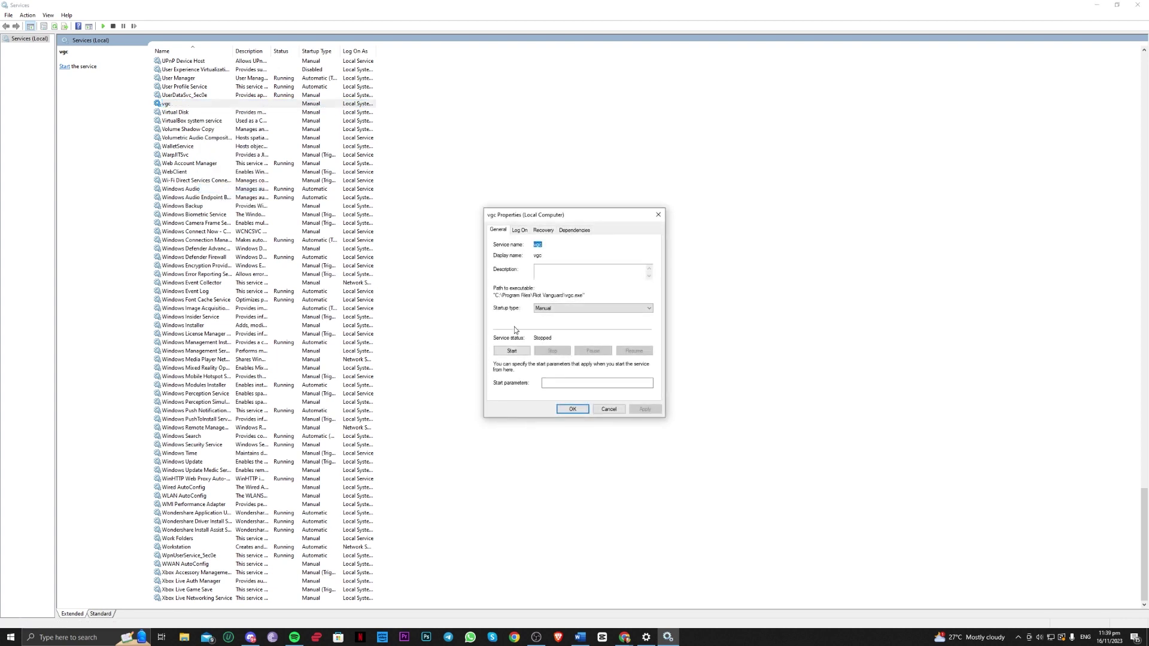
click(555, 310)
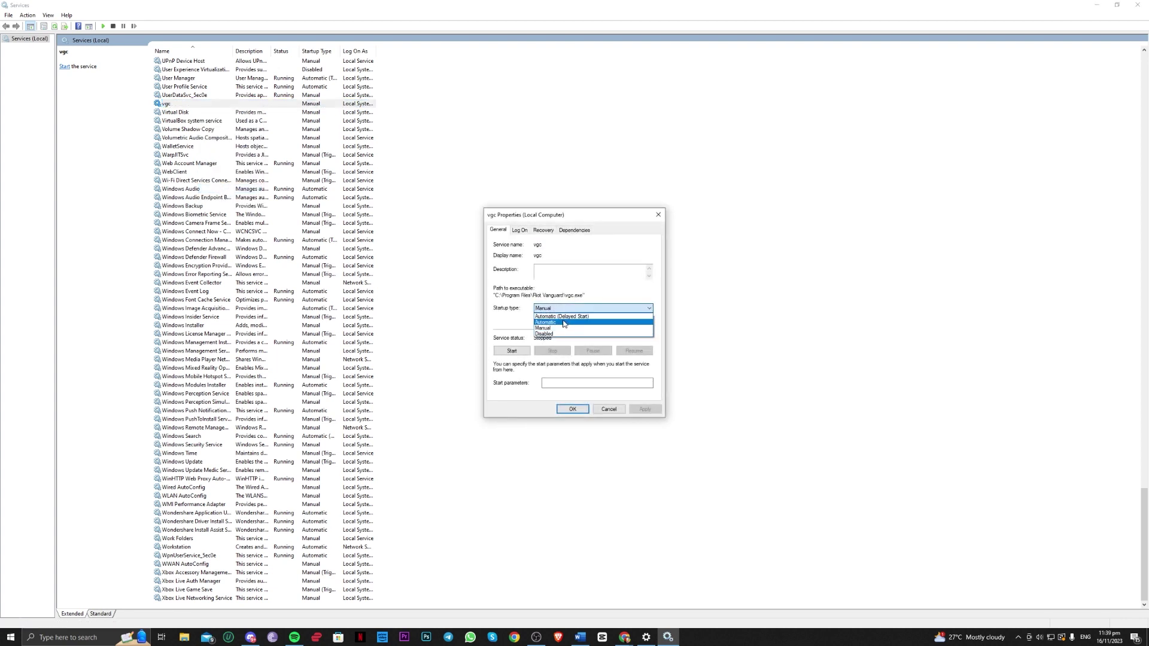
click(564, 323)
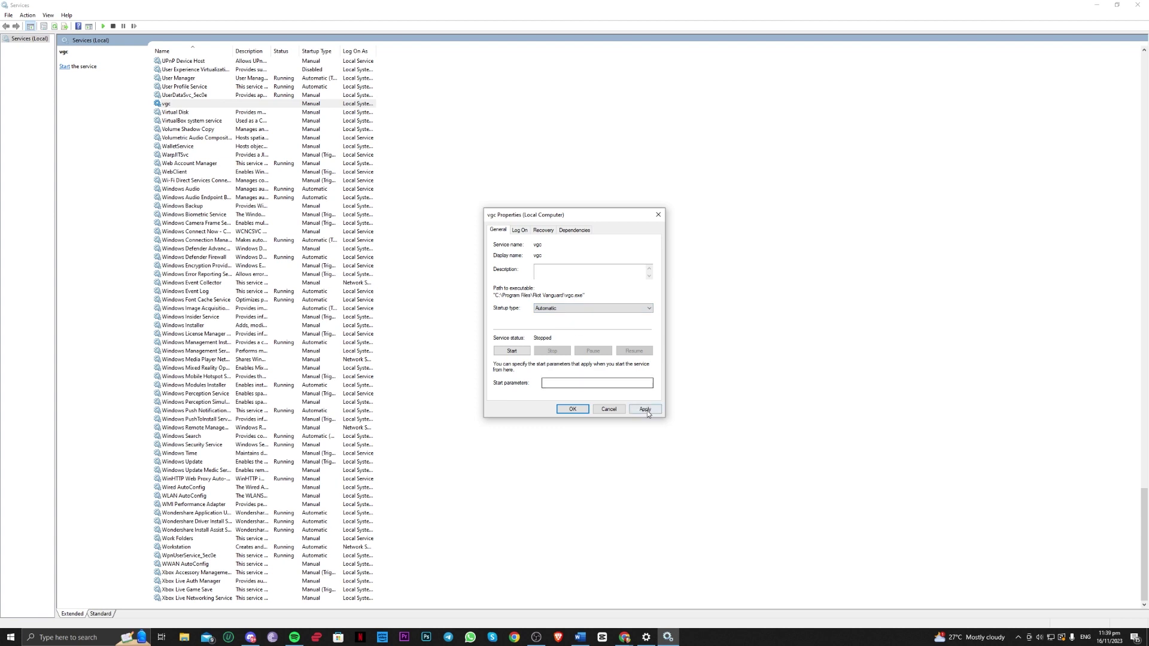
click(601, 410)
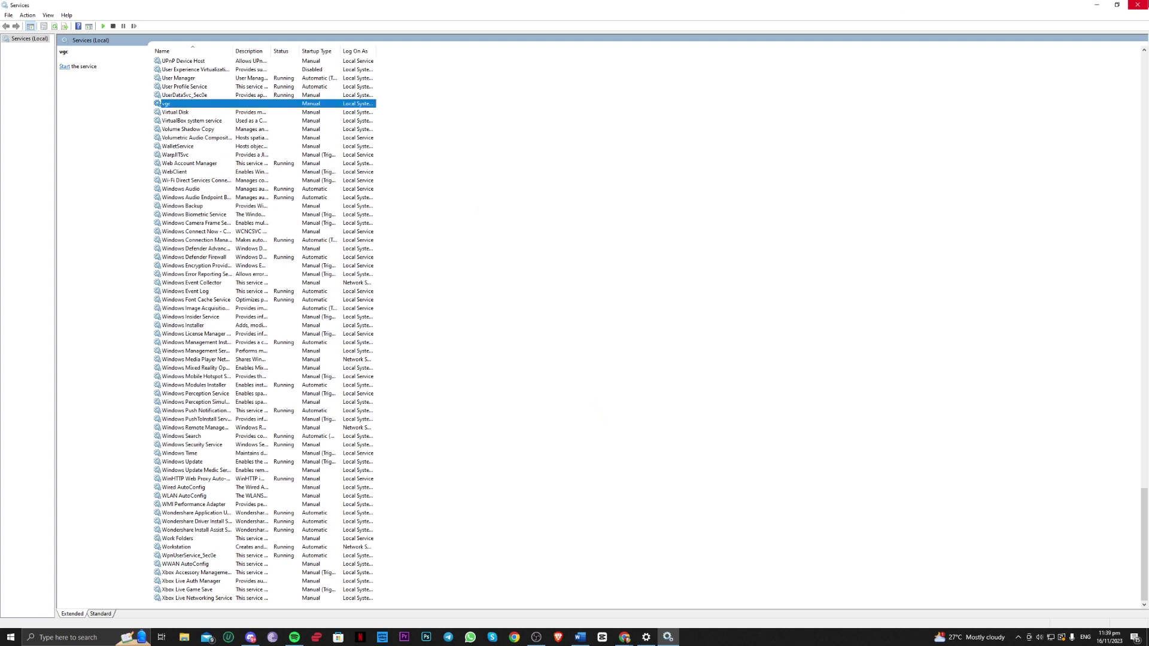
click(1137, 5)
Close Apps & features and Chrome, then open Task Manager maximized from the taskbar
click(1139, 5)
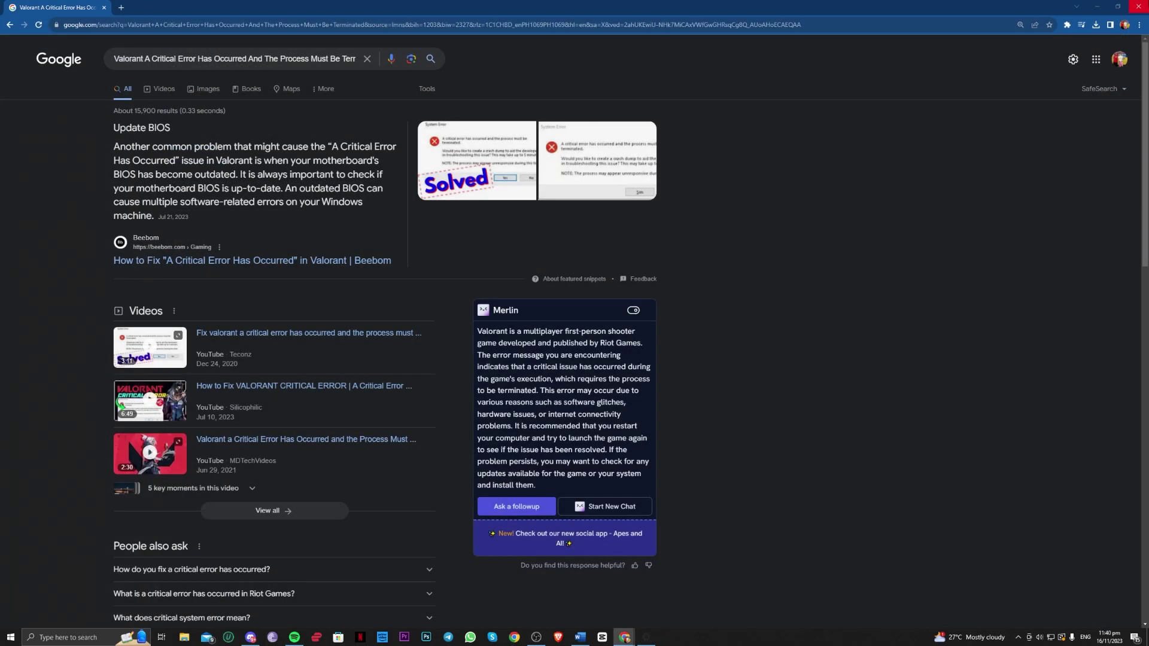
click(1140, 5)
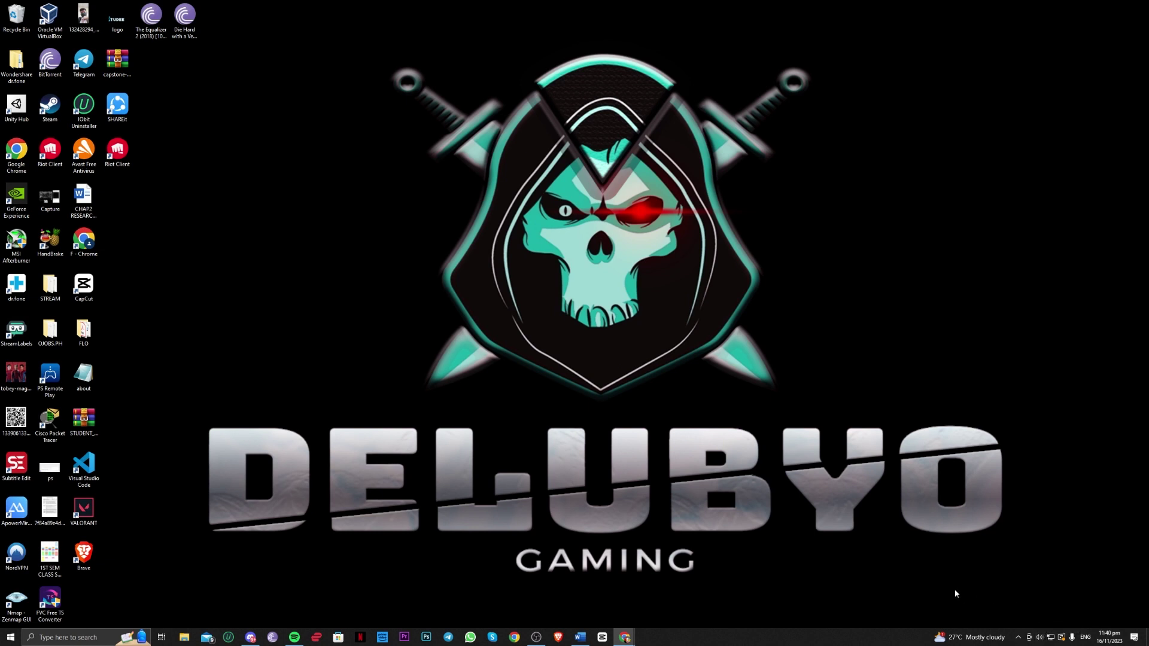
click(1021, 639)
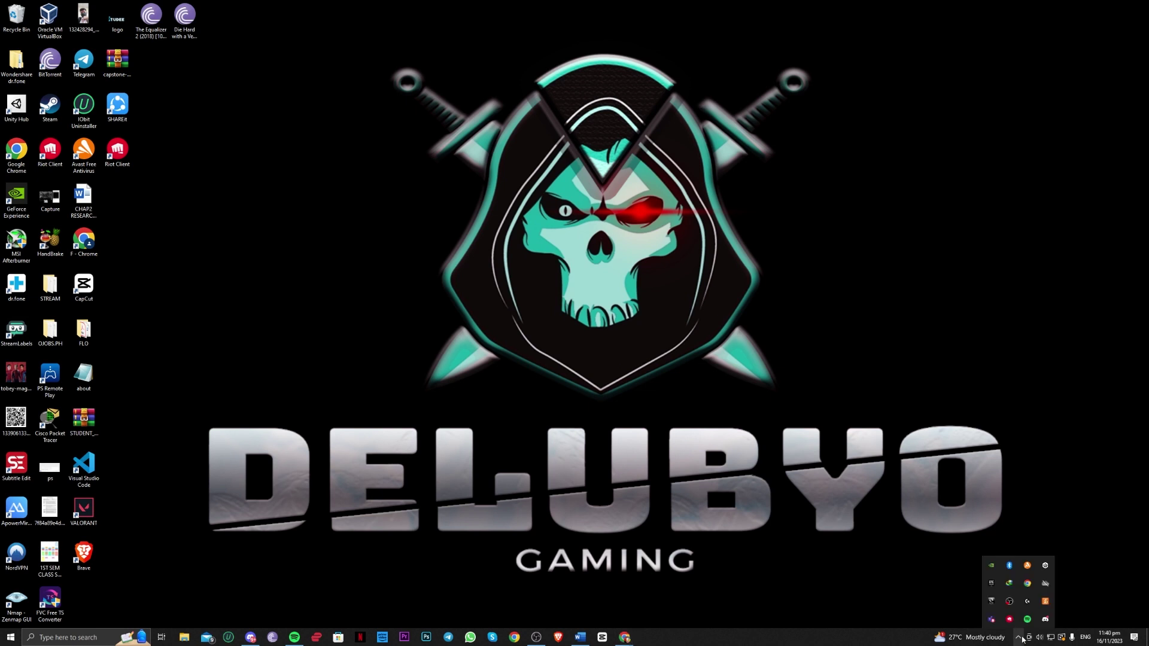
right_click(781, 640)
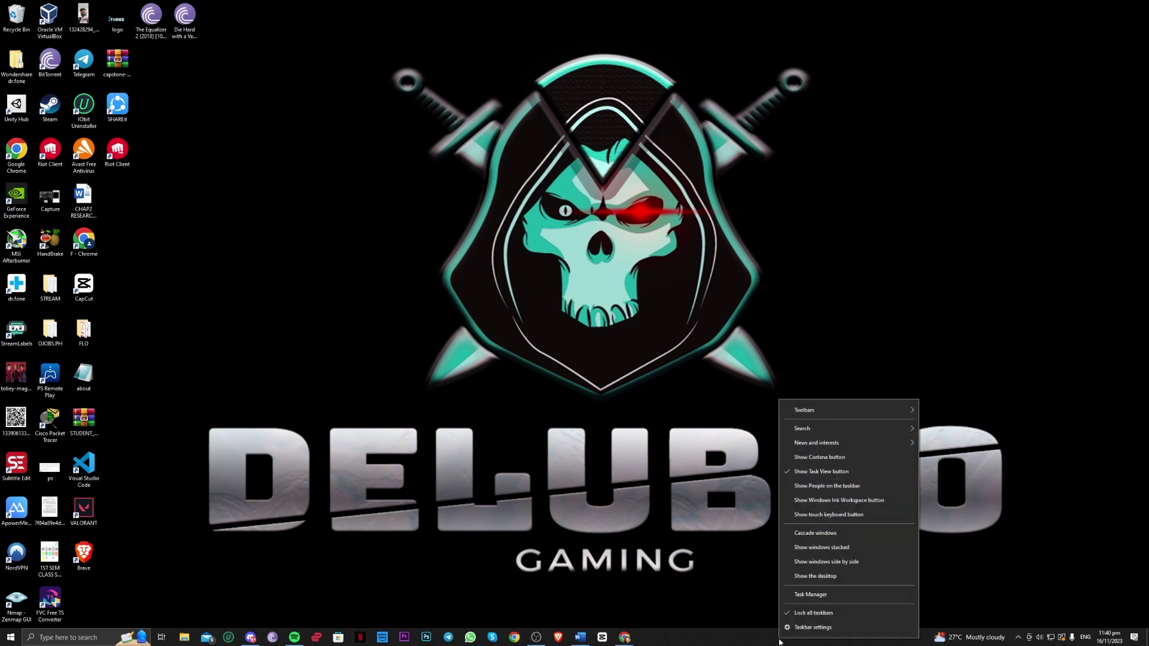
click(809, 594)
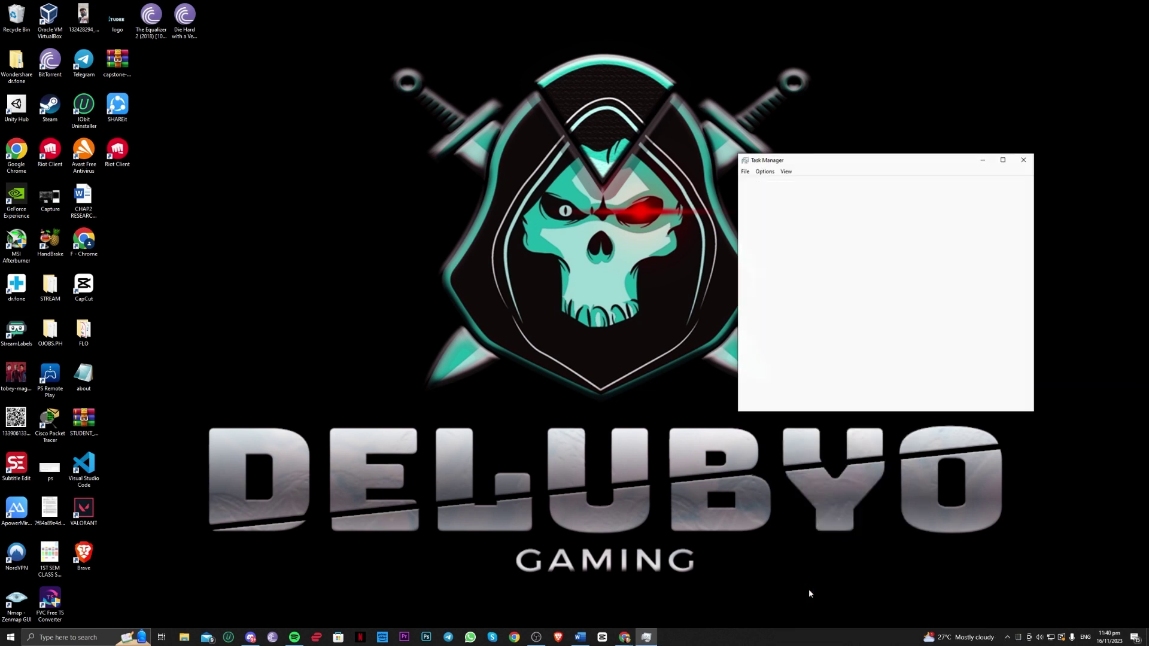
click(1003, 160)
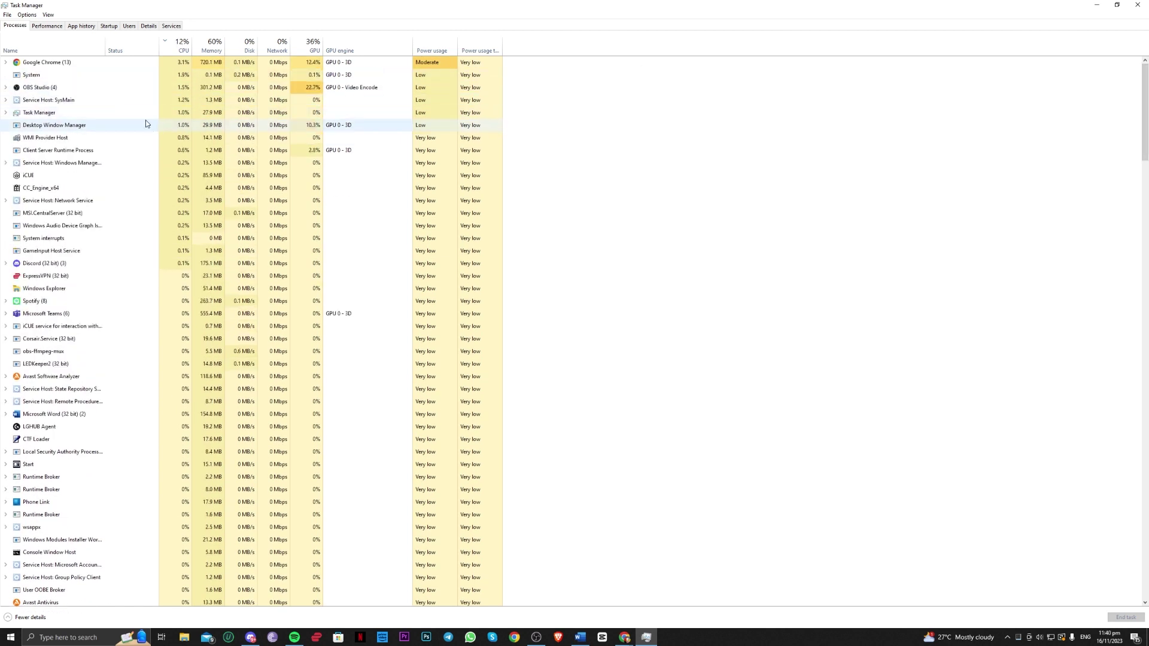
Select the Avast Antivirus process and bring up its End task menu
click(52, 390)
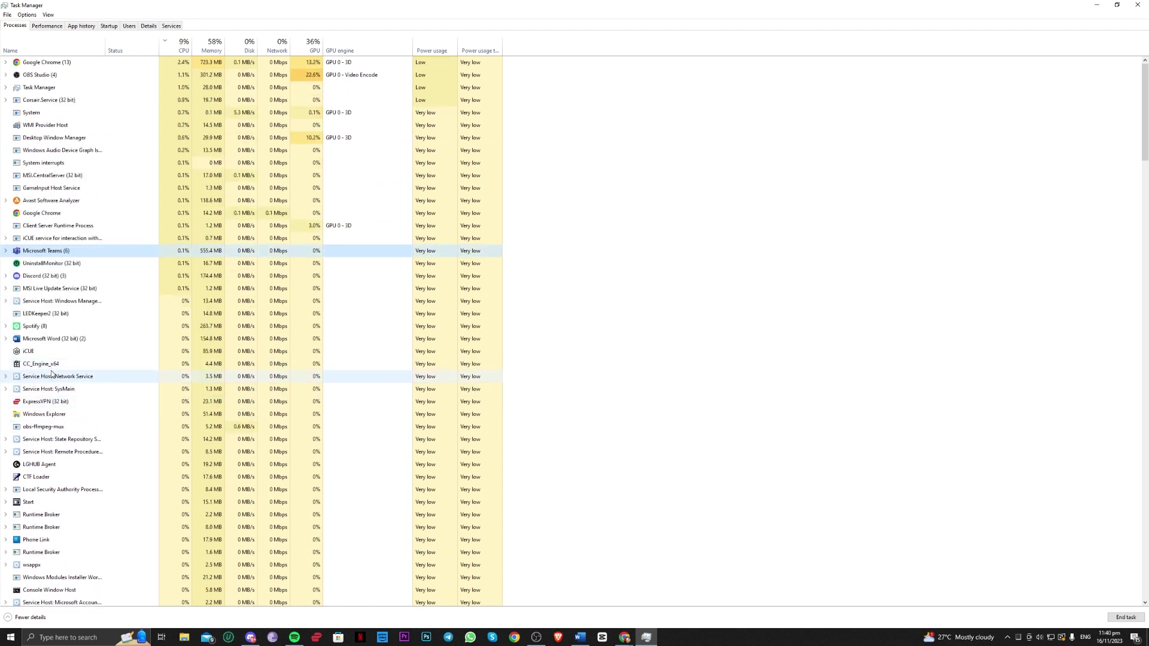
click(1018, 637)
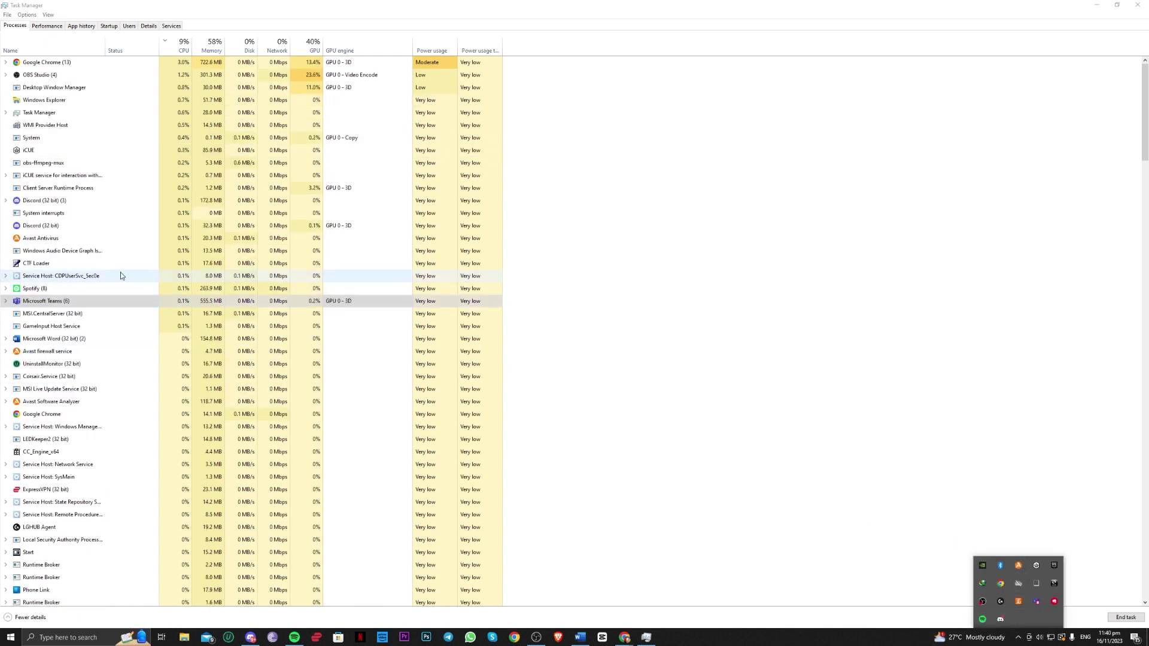
click(75, 239)
right_click(75, 240)
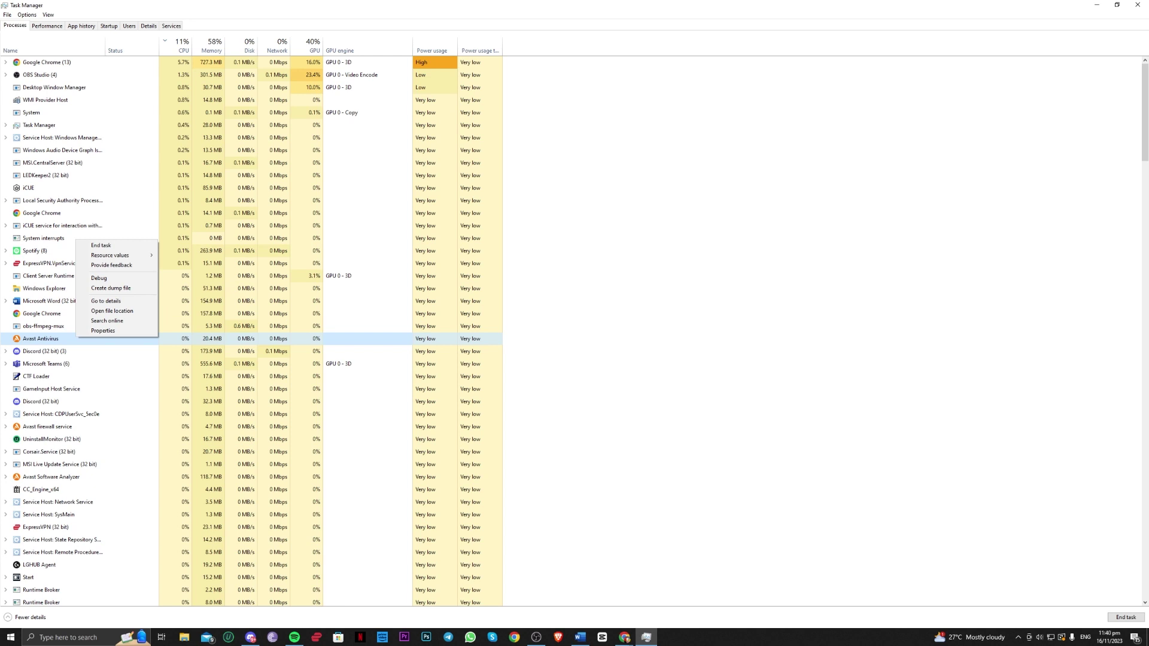
key(alt+Tab)
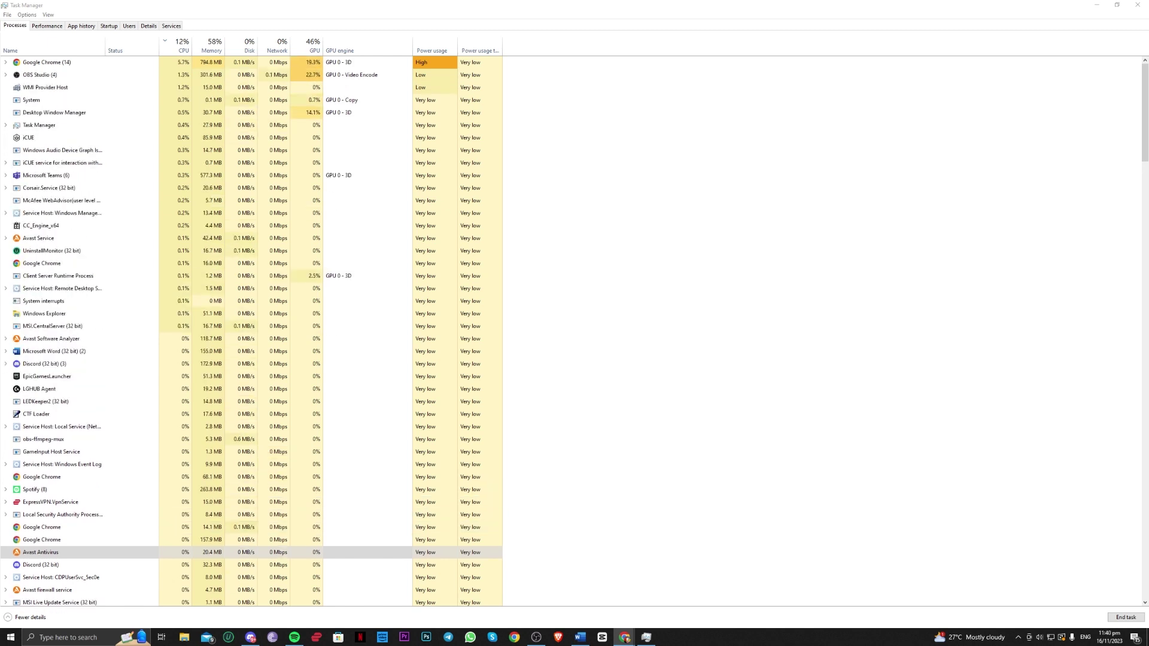
click(67, 638)
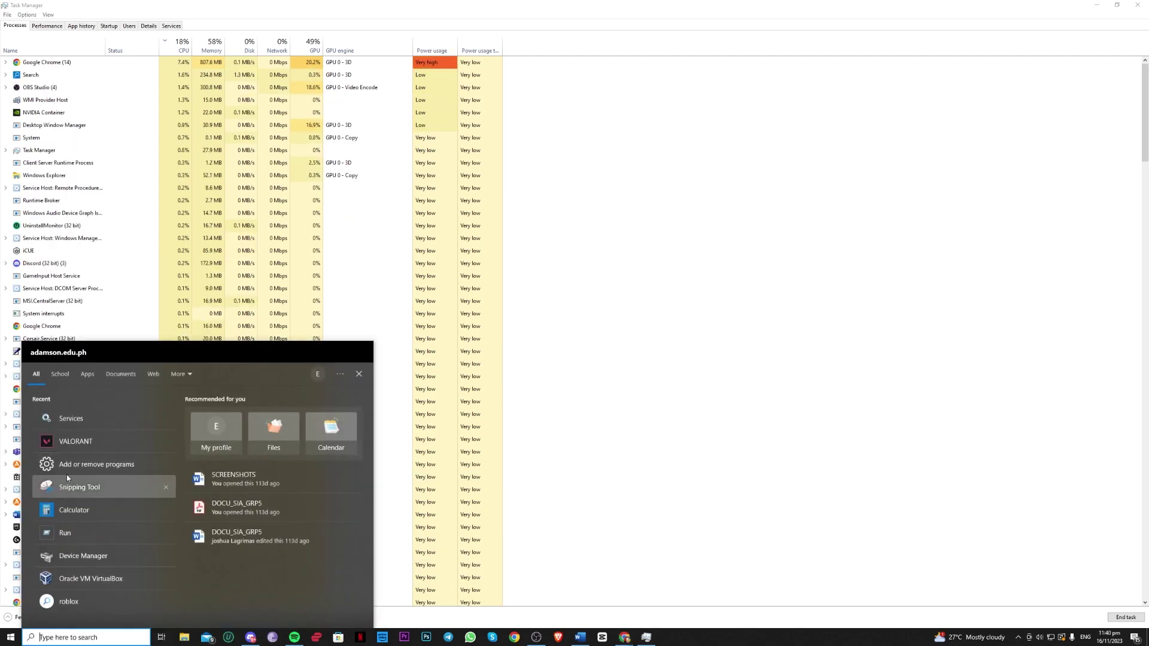
Open Add or remove programs from recent searches and expand AMD Ryzen Master SDK
click(67, 465)
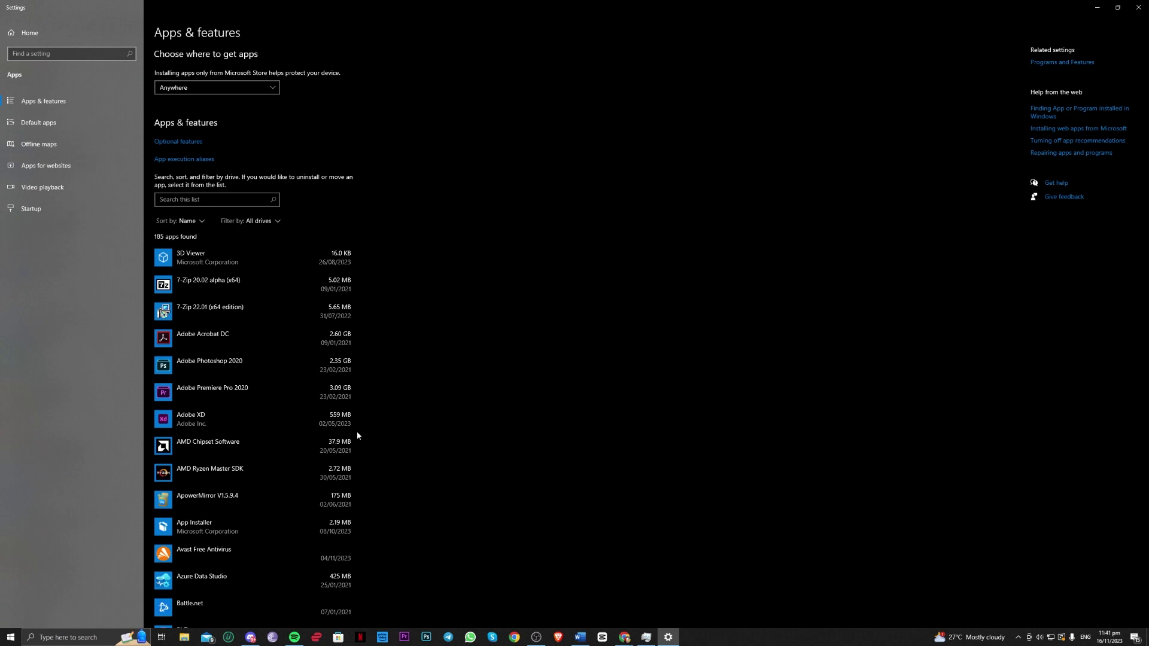
click(234, 475)
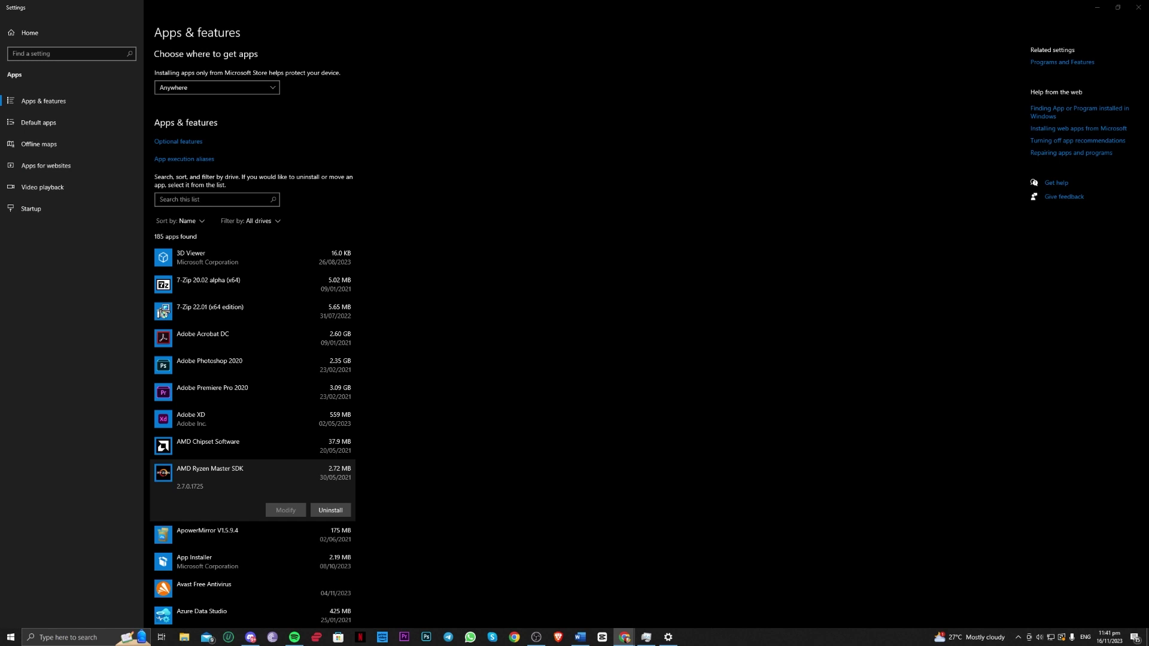
Filter installed apps by 'valo' and select VALORANT (37.0 GB) to reveal Uninstall
click(232, 201)
text(valo)
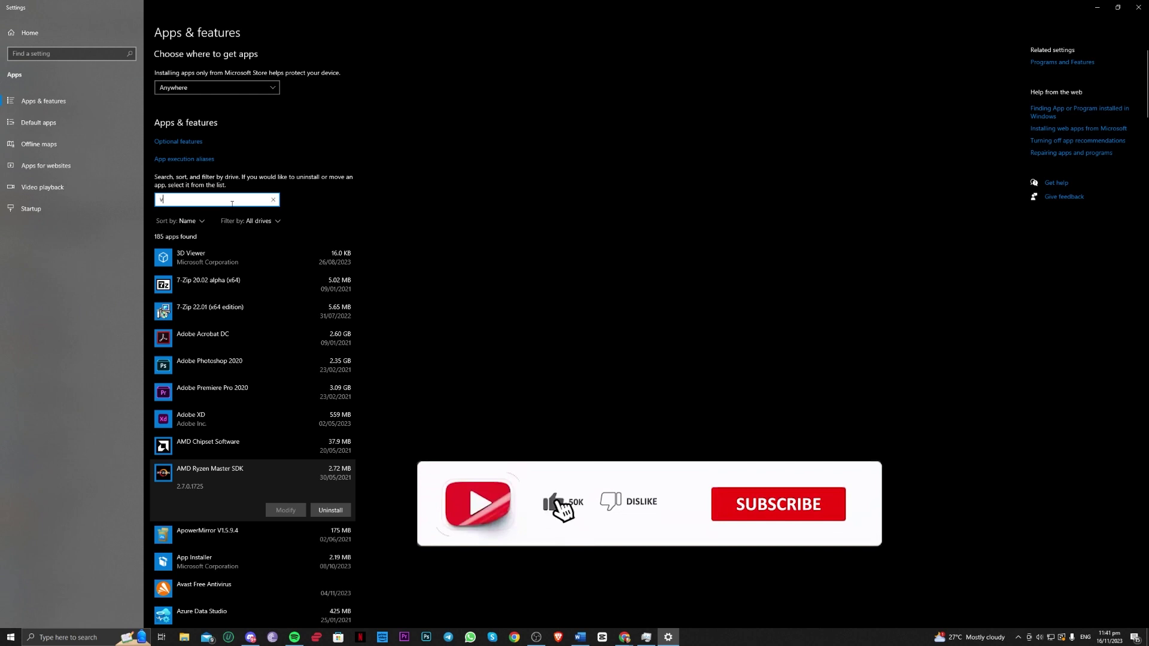
click(218, 271)
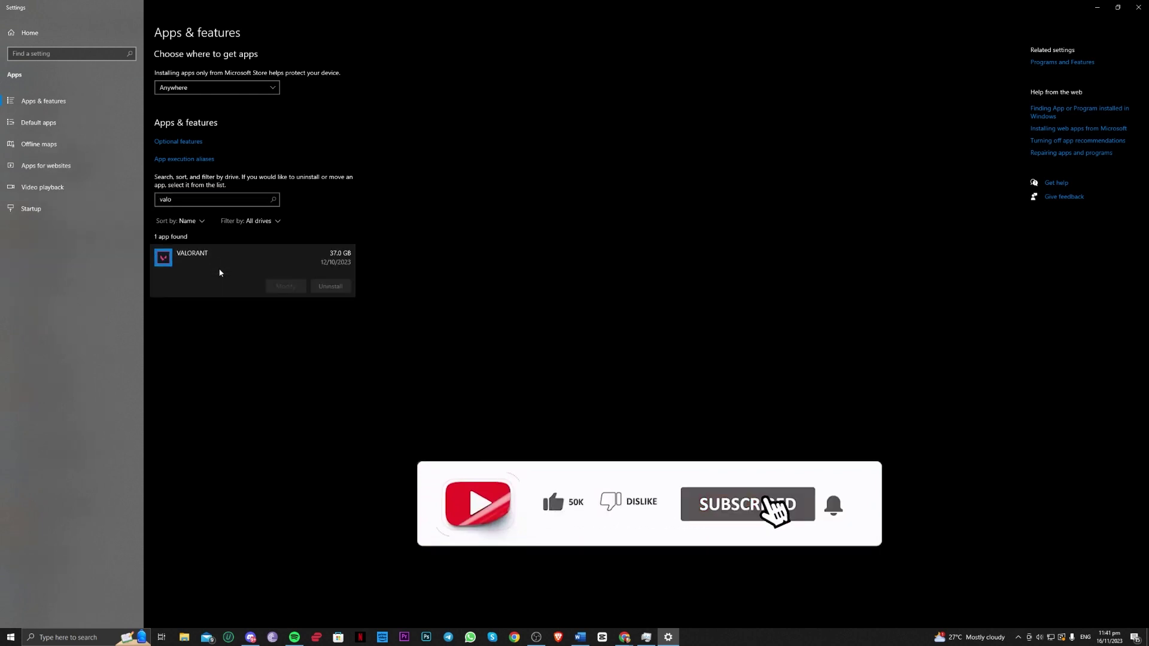